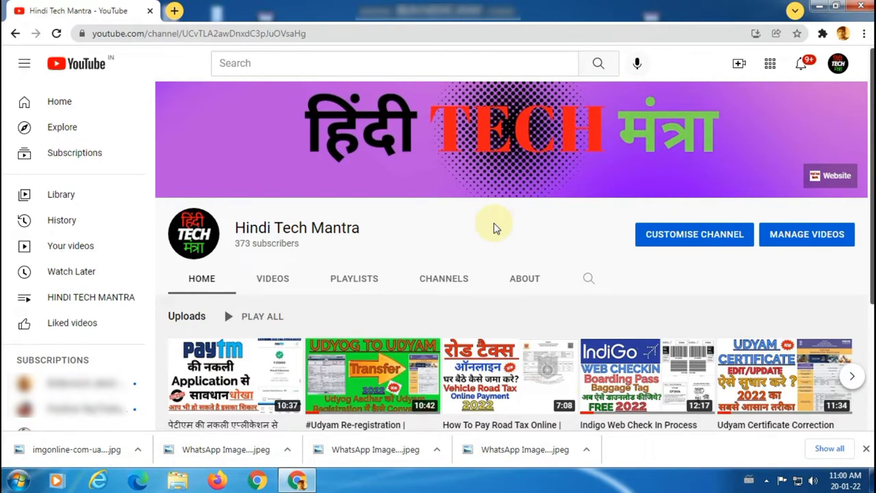
Dismiss the YouTube install prompt and the sharing options on the current page.
click(764, 39)
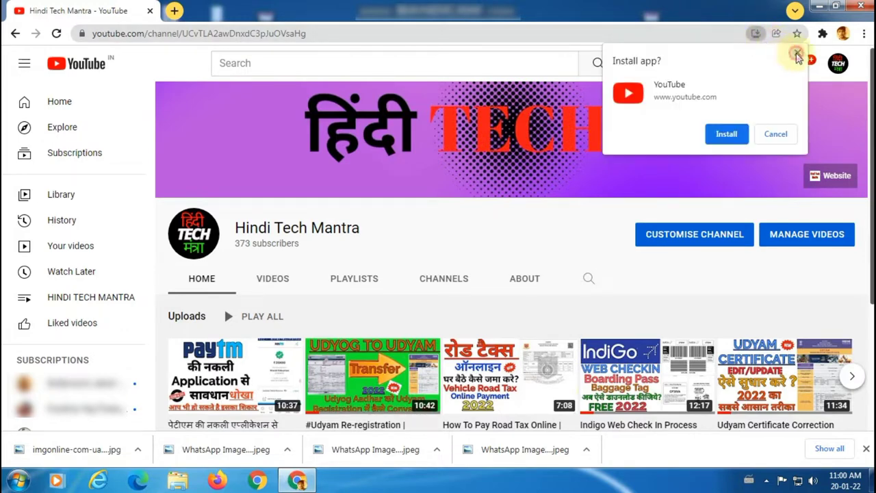
key(Escape)
click(777, 34)
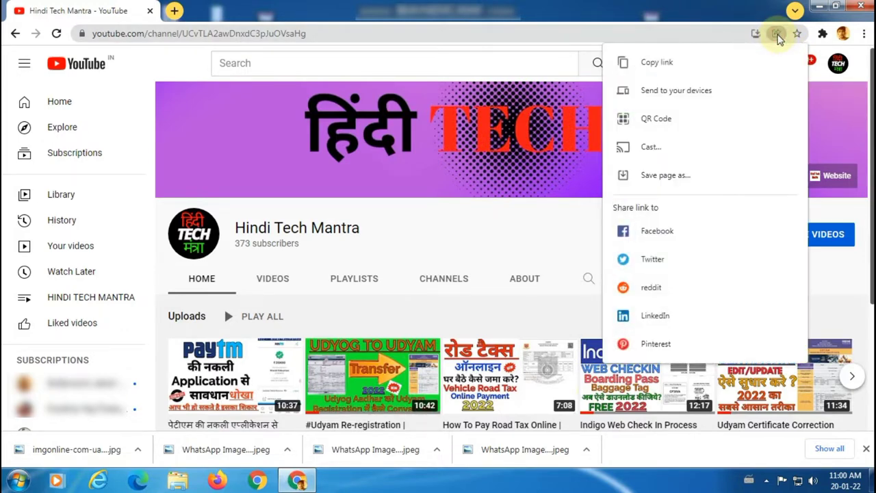
click(700, 29)
click(694, 27)
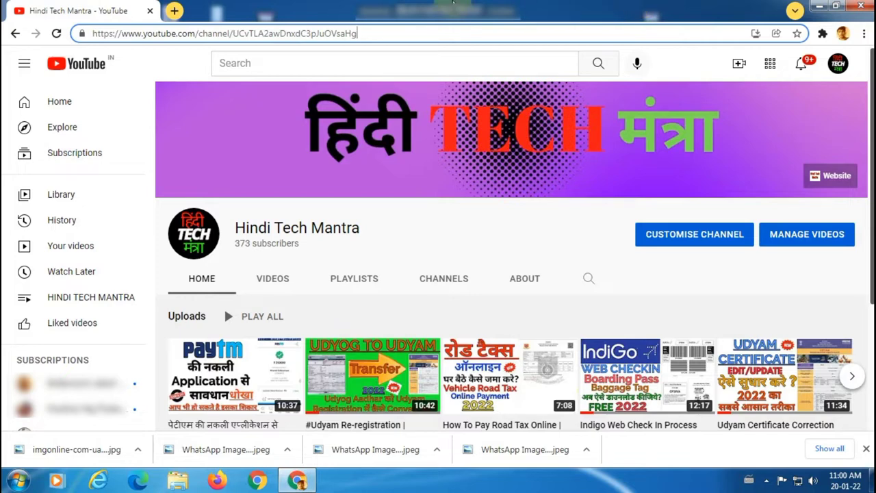
mouse_move(288, 6)
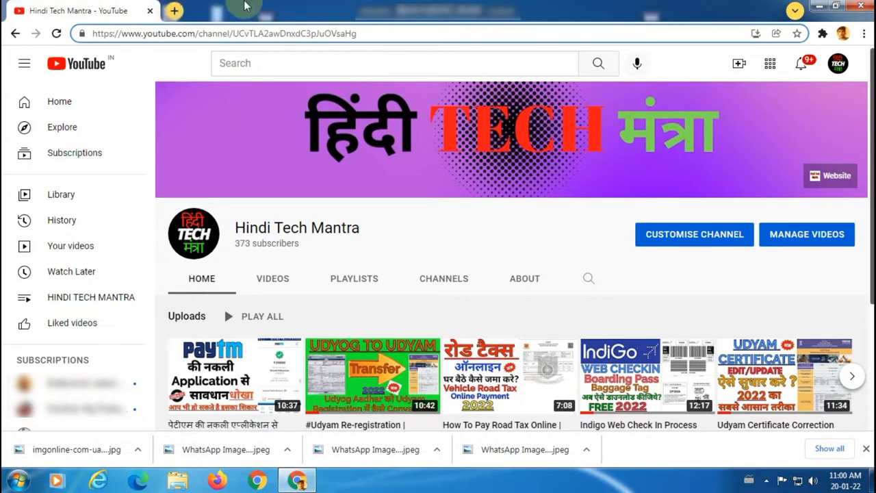
Search 'mergepicture' in a new tab and open IMGonline's combine-two-images page.
click(176, 11)
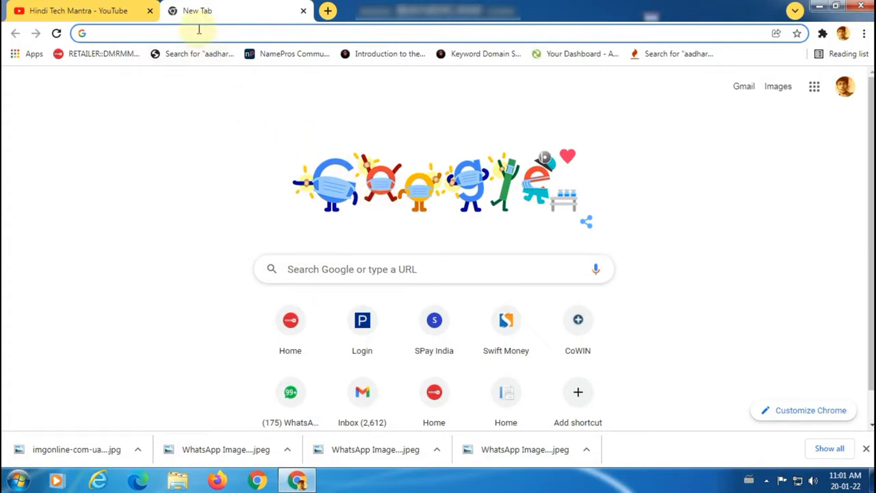
text(mer)
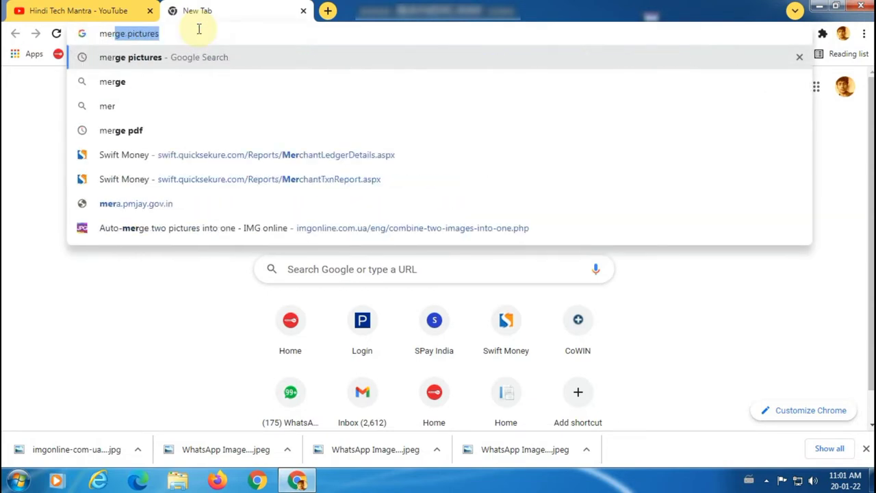
text(ge)
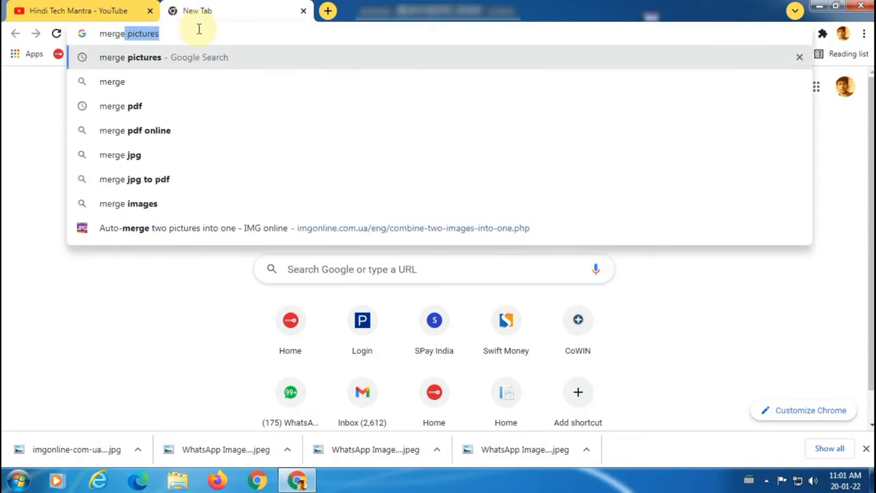
text(pict)
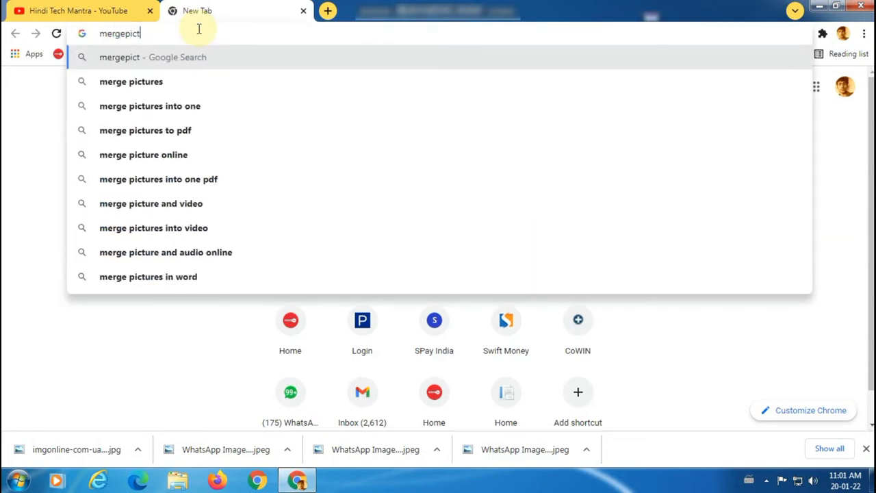
text(ure)
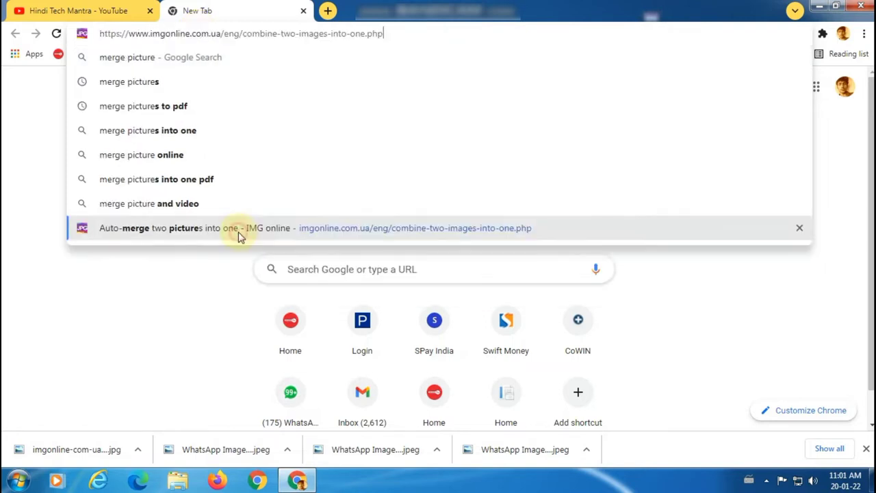
click(237, 228)
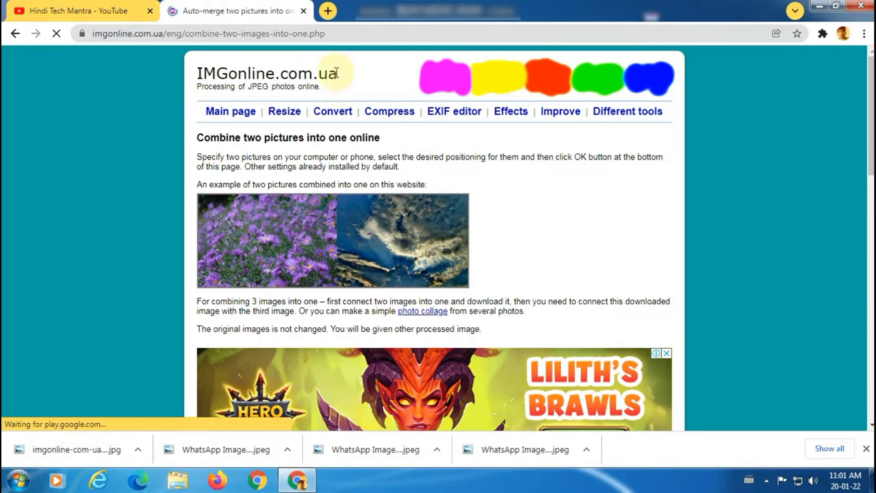
Scroll down the IMGonline combine page to section 1, 'Specify 2 images'.
drag(356, 77, 186, 80)
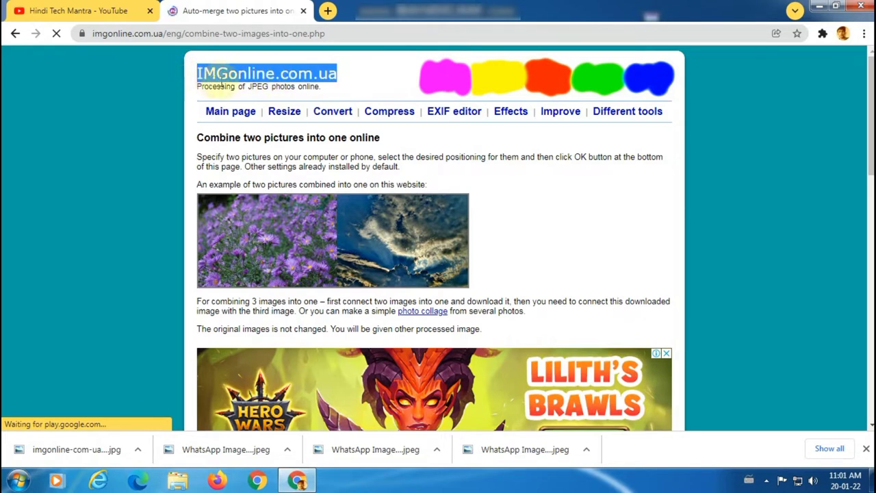
drag(199, 77, 353, 79)
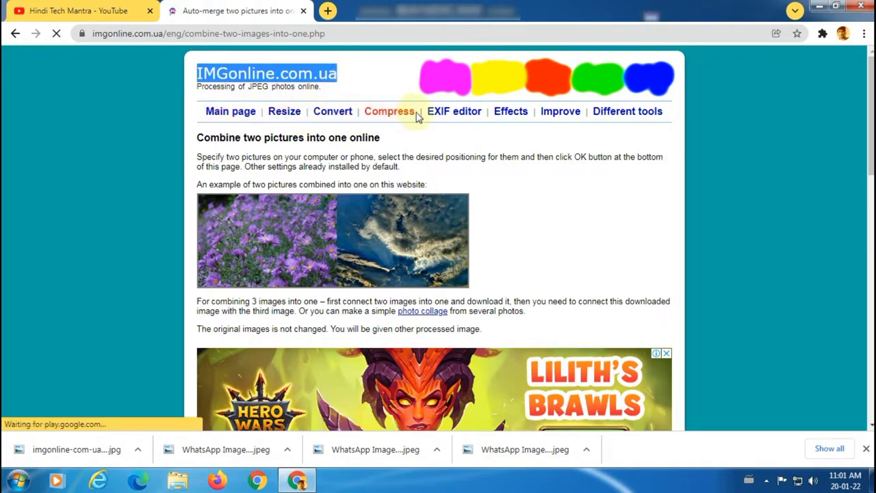
click(564, 201)
scroll(599, 181, down, 4)
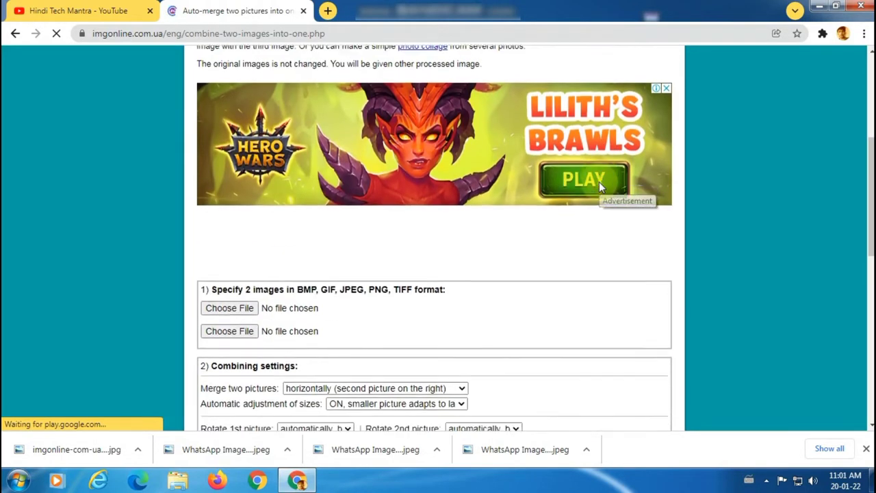
scroll(599, 184, down, 3)
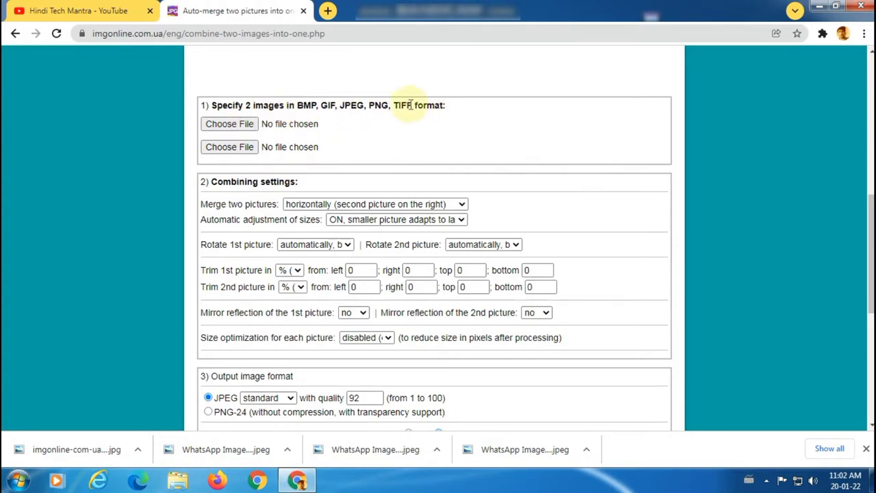
drag(446, 107, 213, 107)
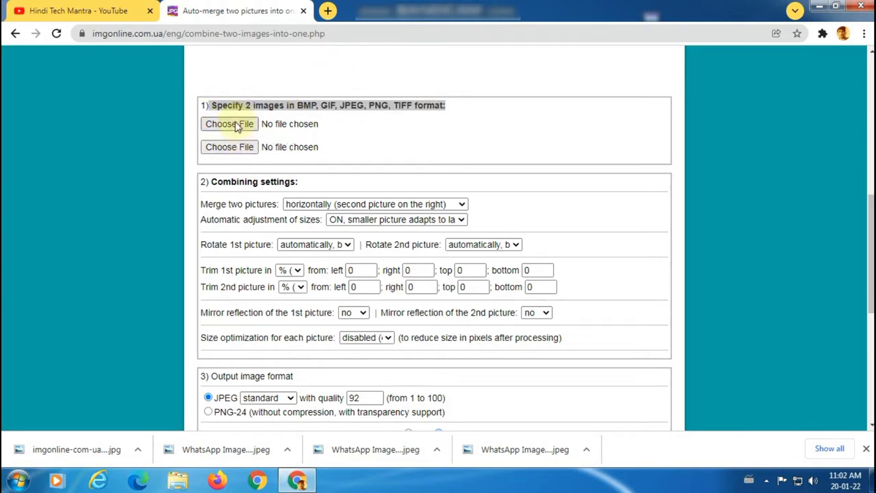
Load 'WhatsApp Image 2022-01-20 at 10.48.27 AM' from Downloads as the first picture.
click(235, 125)
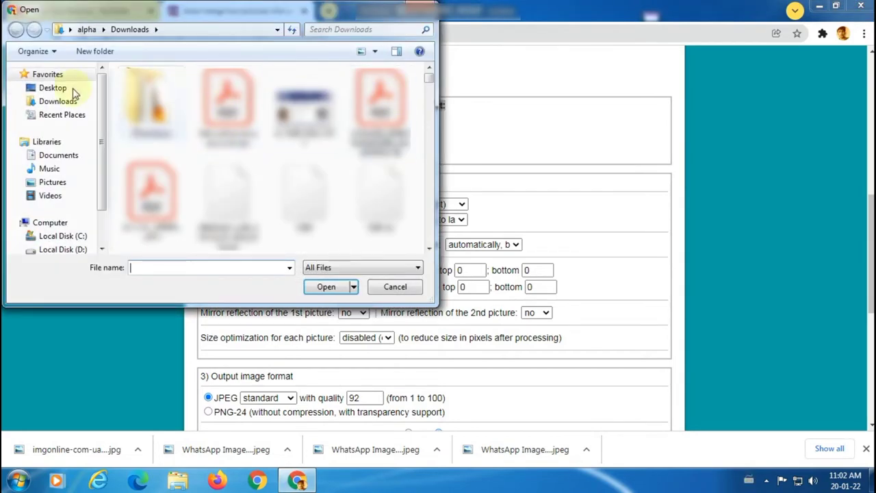
scroll(432, 99, down, 2)
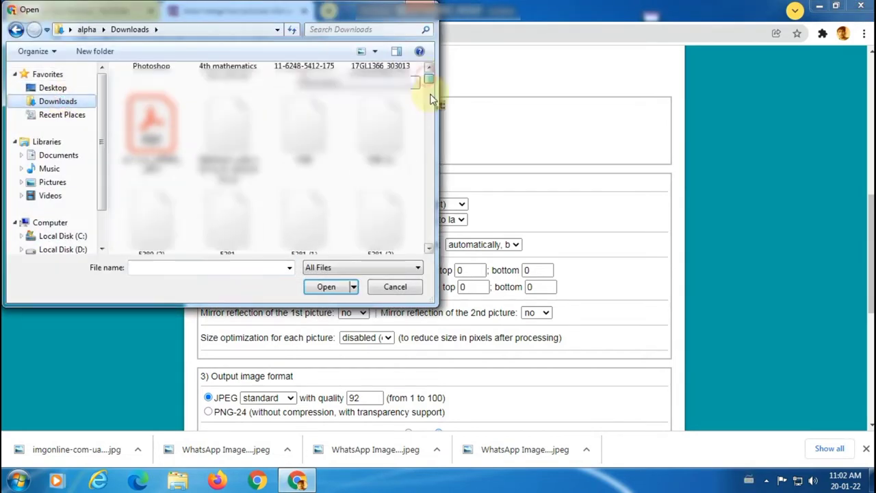
drag(431, 99, 432, 241)
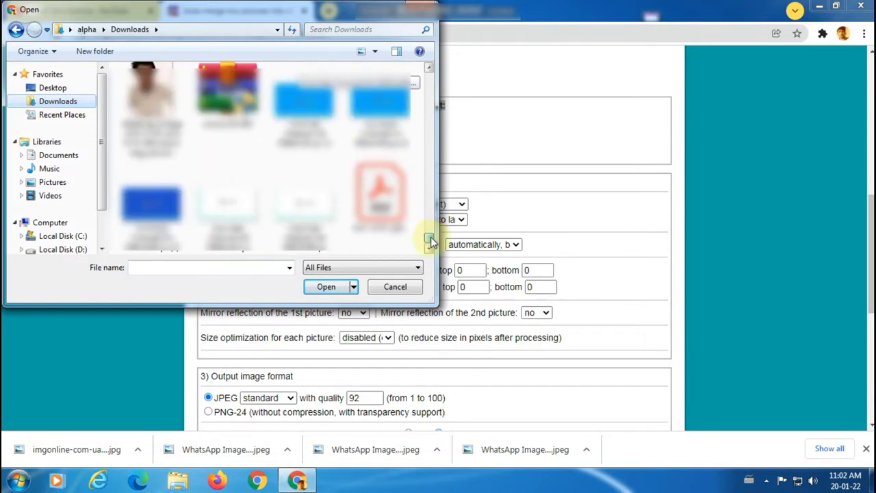
click(429, 233)
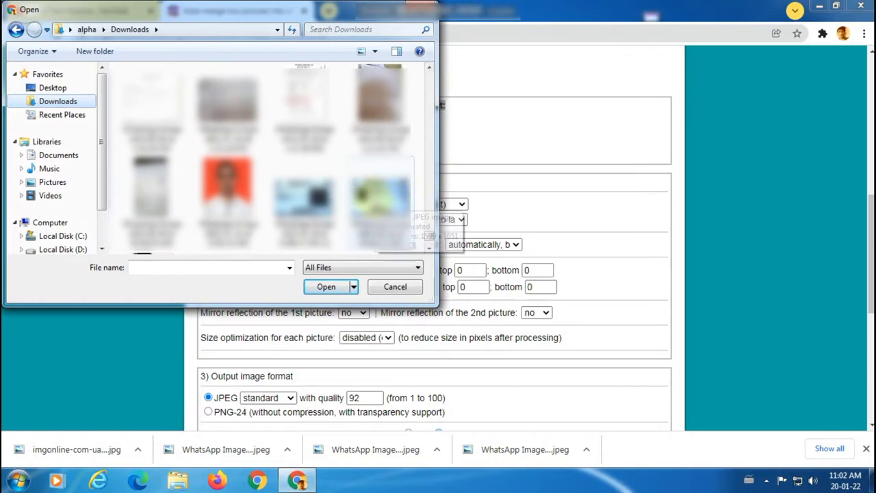
click(376, 199)
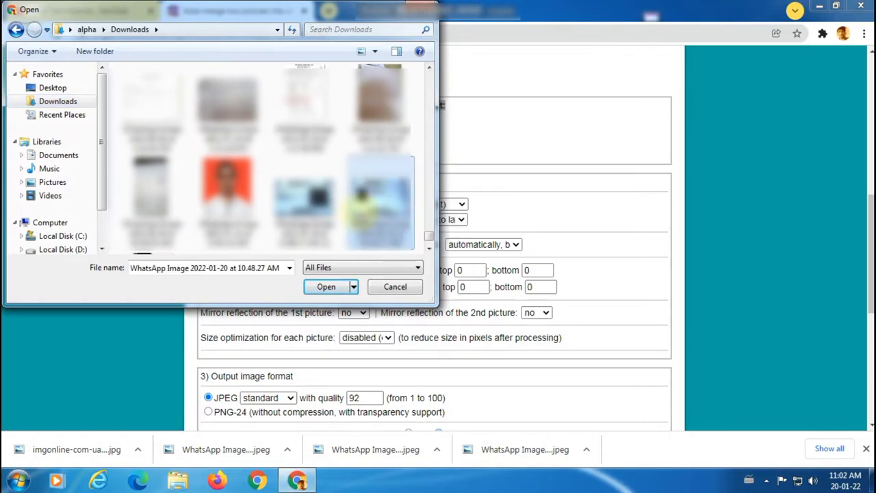
click(324, 288)
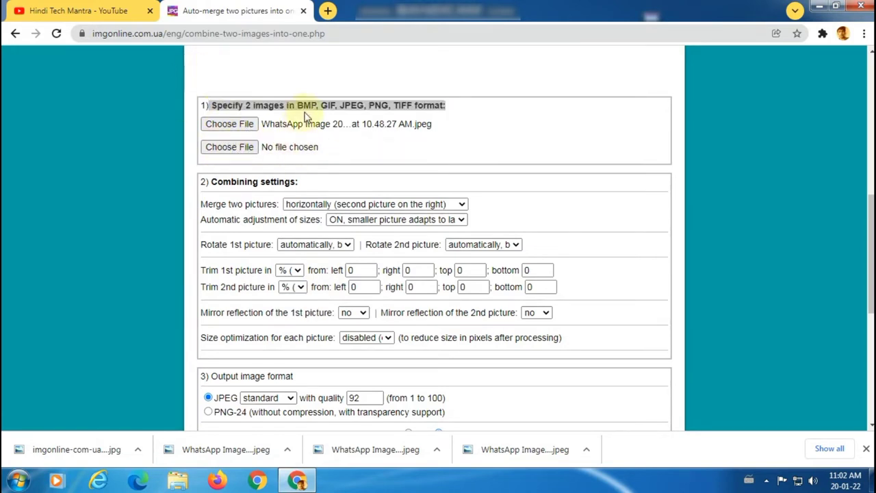
Load the WhatsApp image copy ending in (1) from Downloads as the second picture.
click(232, 147)
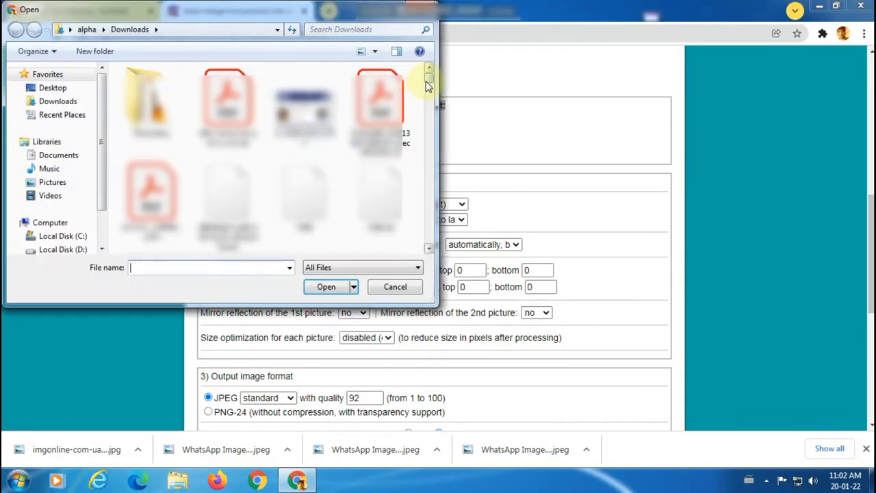
drag(429, 92, 431, 230)
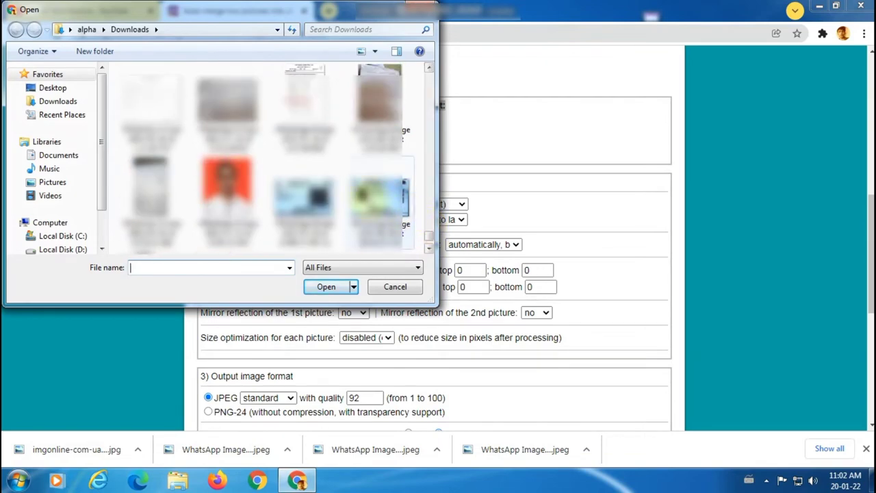
click(319, 219)
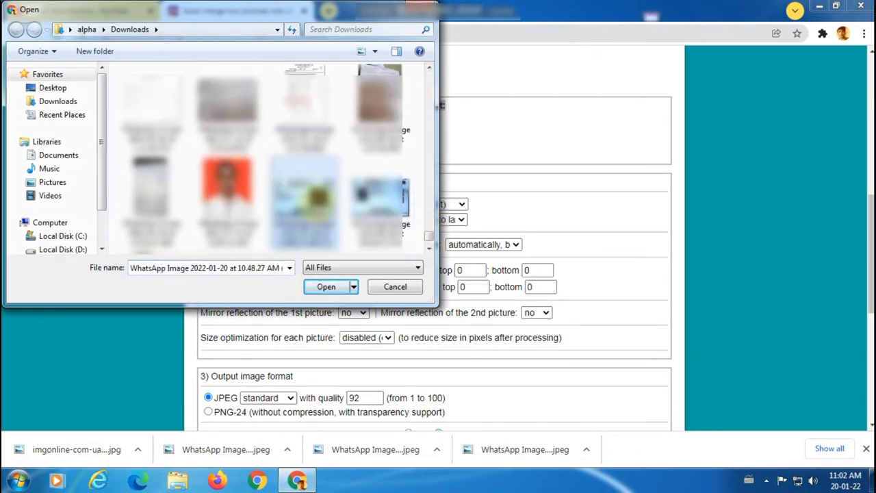
click(327, 288)
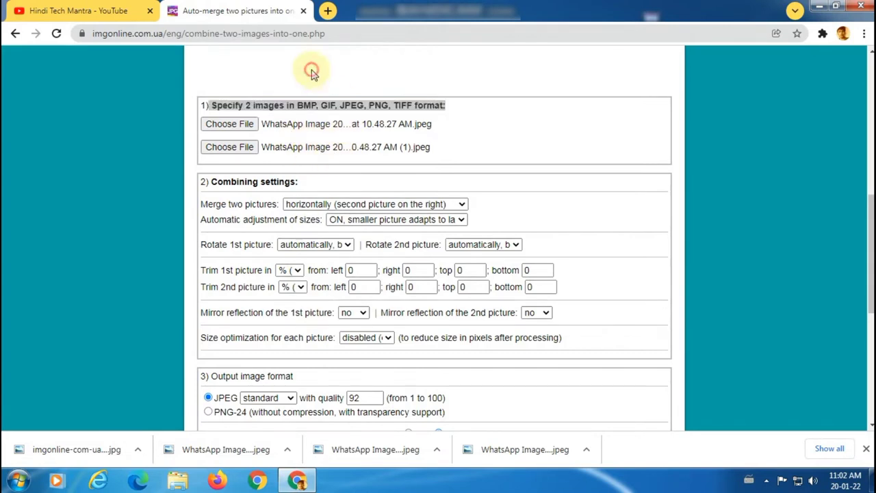
Choose 'vertically (second picture below)', keeping smaller-adapts-to-larger size adjustment.
click(323, 206)
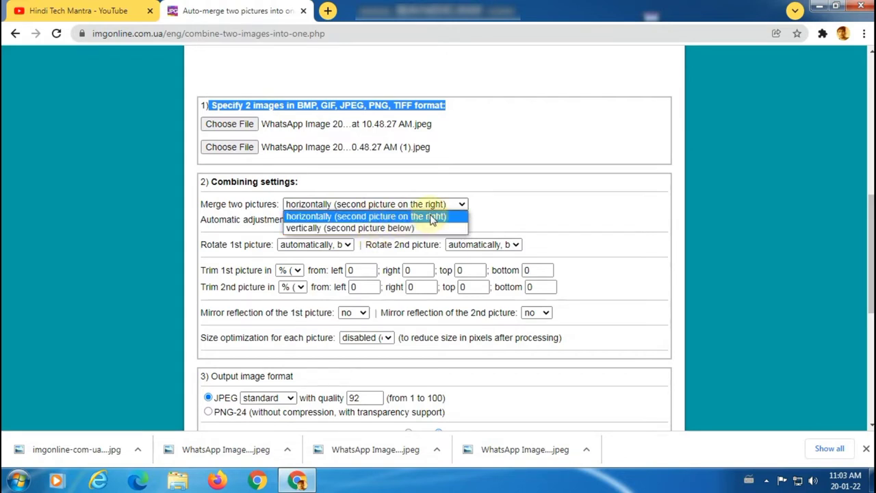
click(383, 229)
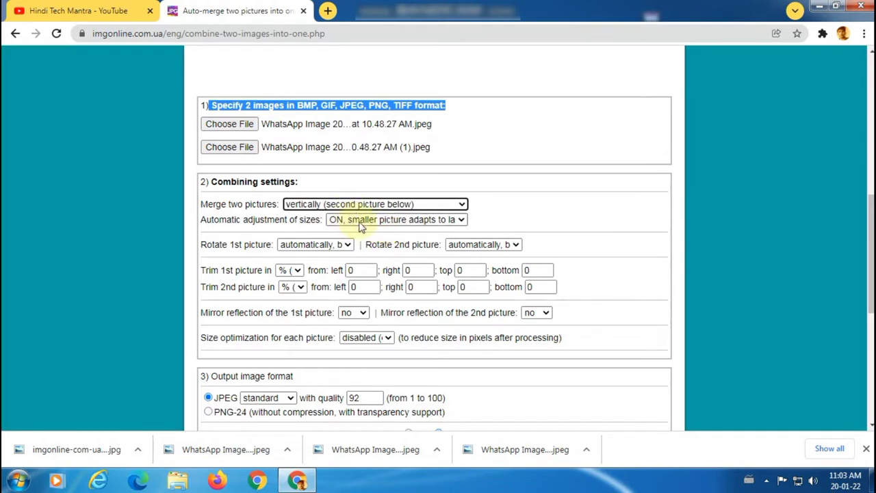
click(362, 223)
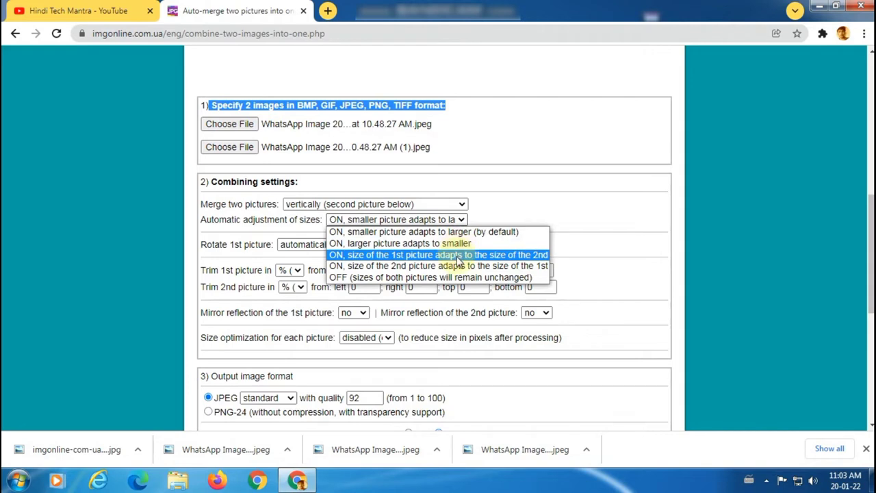
click(411, 220)
click(389, 221)
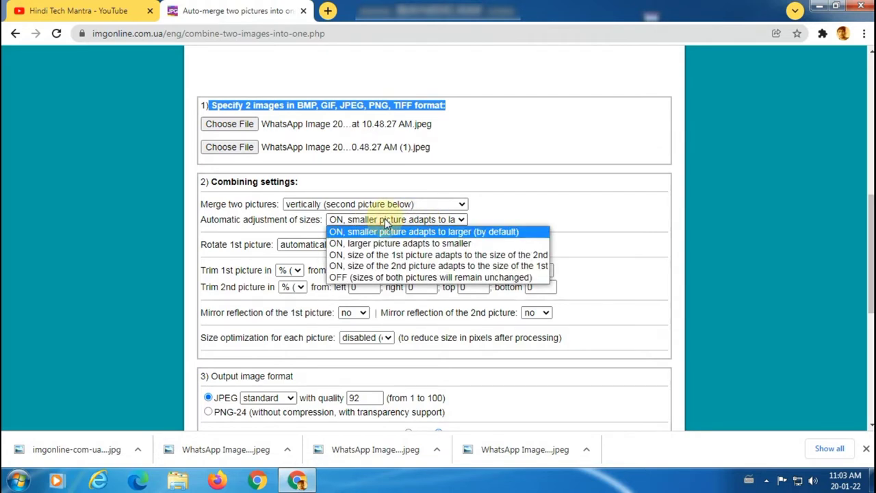
click(387, 223)
click(484, 219)
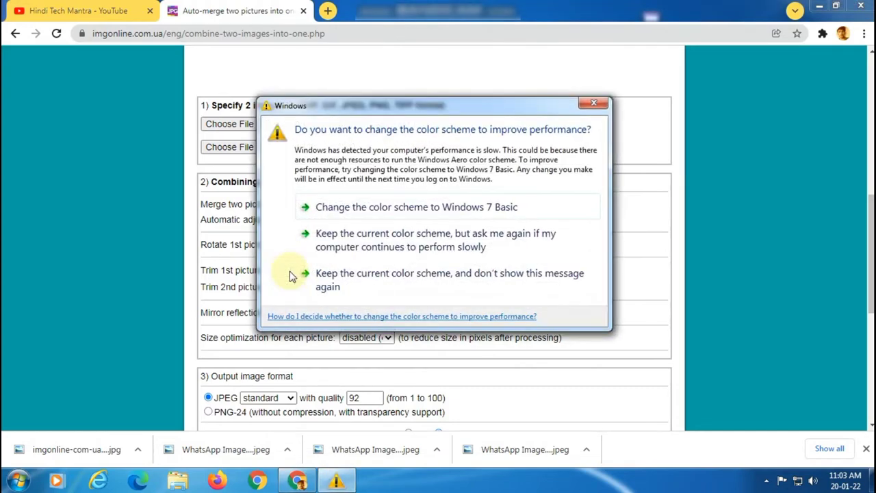
click(614, 104)
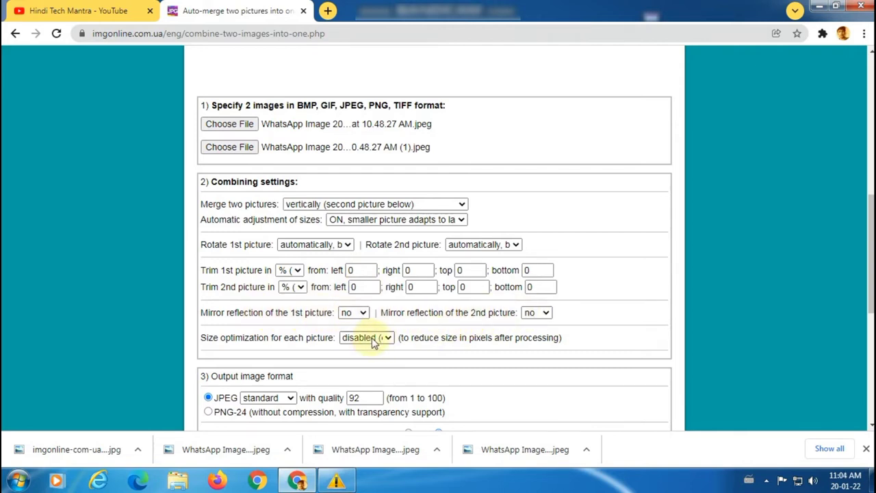
Keep standard JPEG encoding at quality 92 and run the merge with OK.
scroll(375, 339, down, 1)
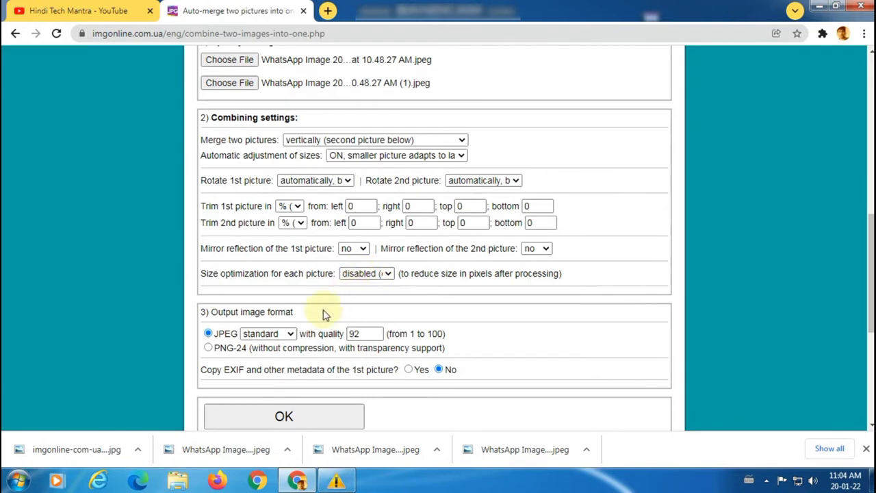
click(258, 336)
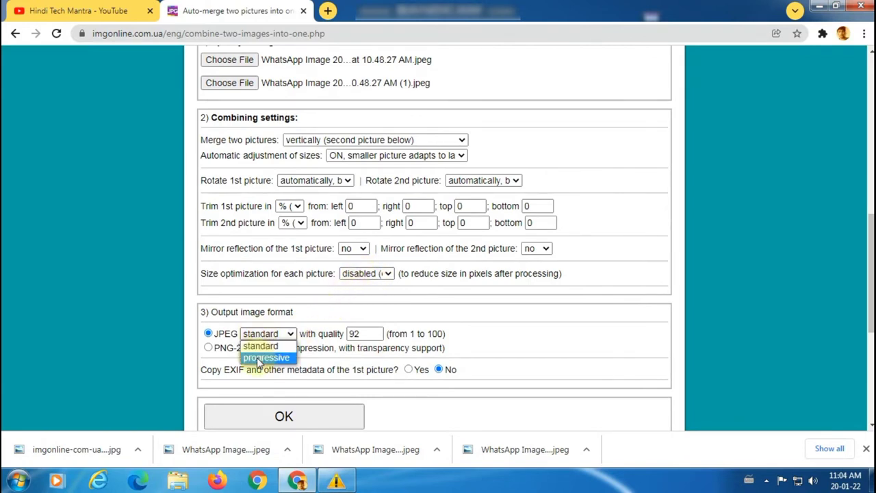
click(261, 346)
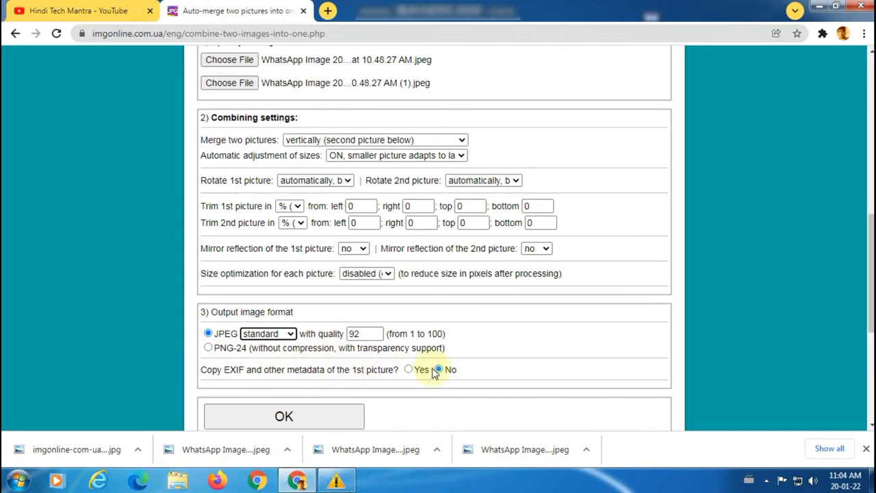
scroll(445, 363, down, 1)
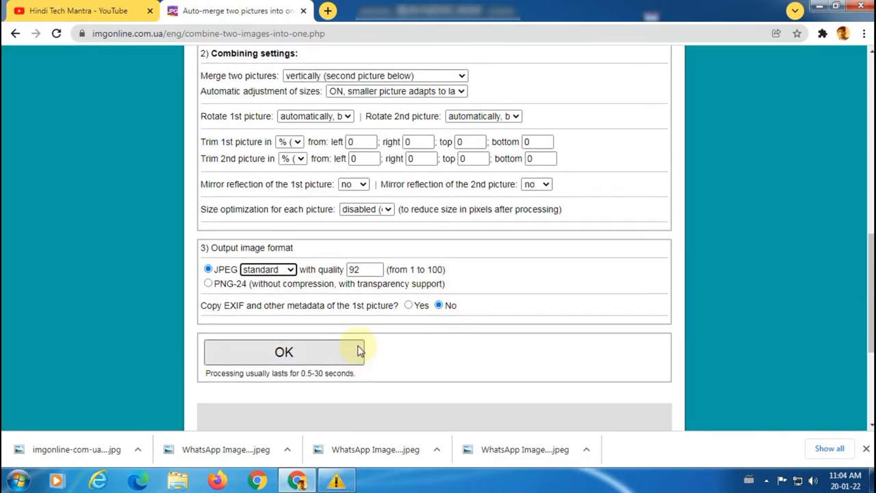
click(297, 355)
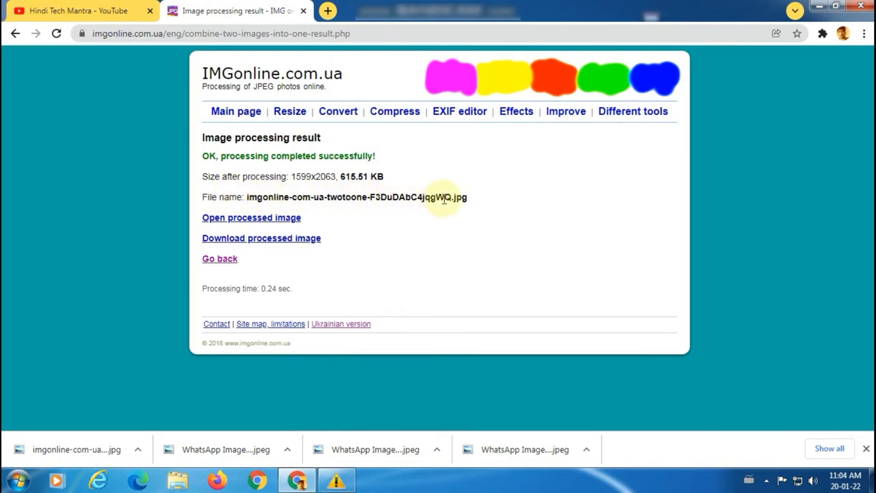
View the 1599x2063, 615.51 KB merged image, then go back to the result page.
drag(390, 177, 204, 182)
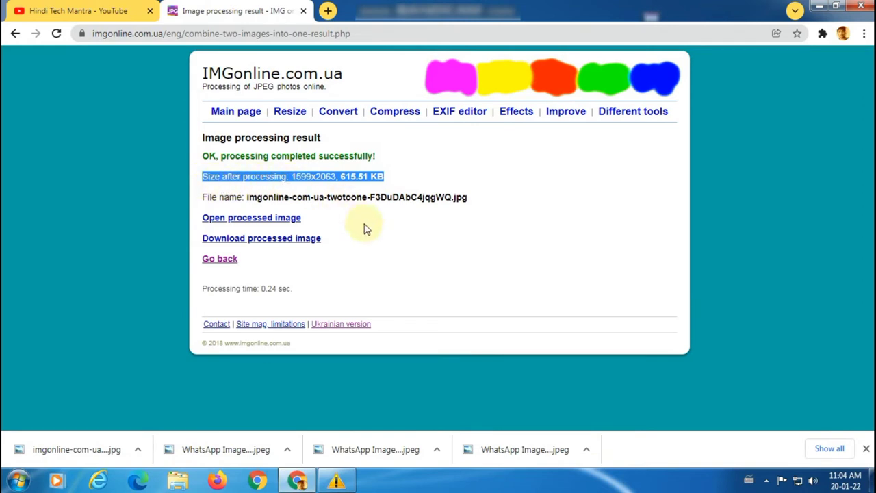
click(383, 237)
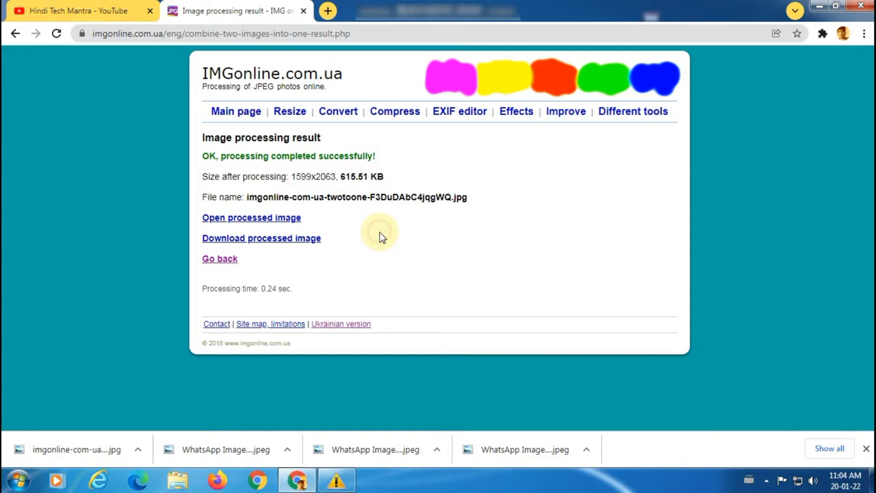
click(272, 220)
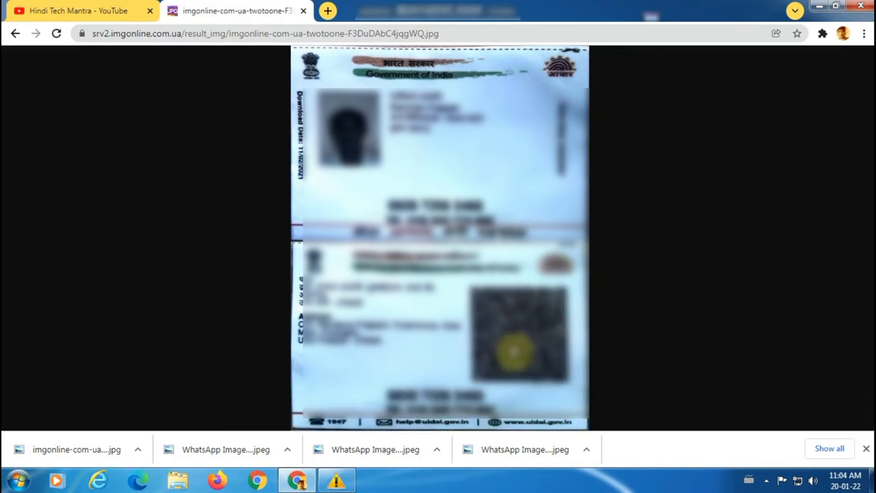
click(16, 34)
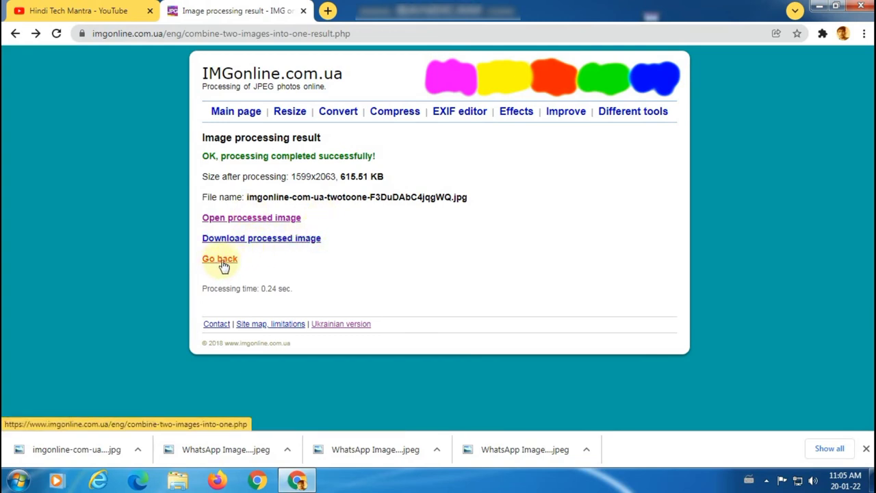
Download the processed imgonline-com-ua-twotoone JPEG of about 616 KB.
click(260, 244)
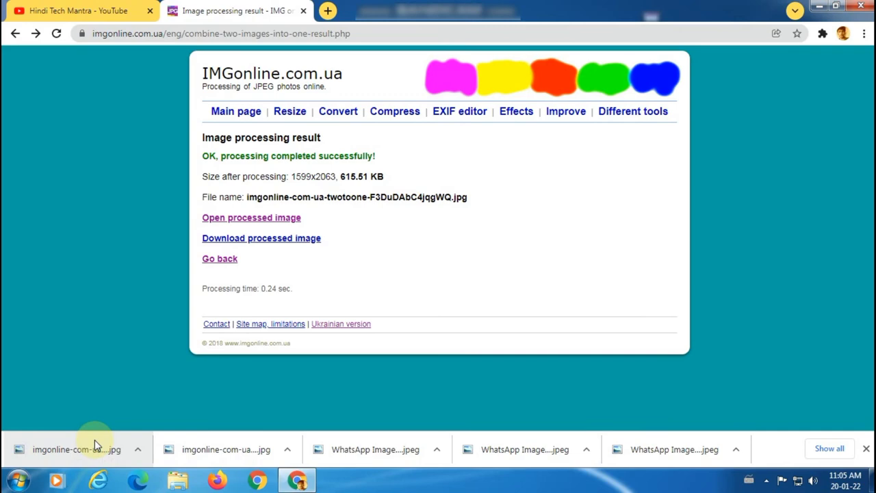
Open the downloaded merged JPEG in Windows Photo Viewer and bring up Print Pictures.
click(77, 447)
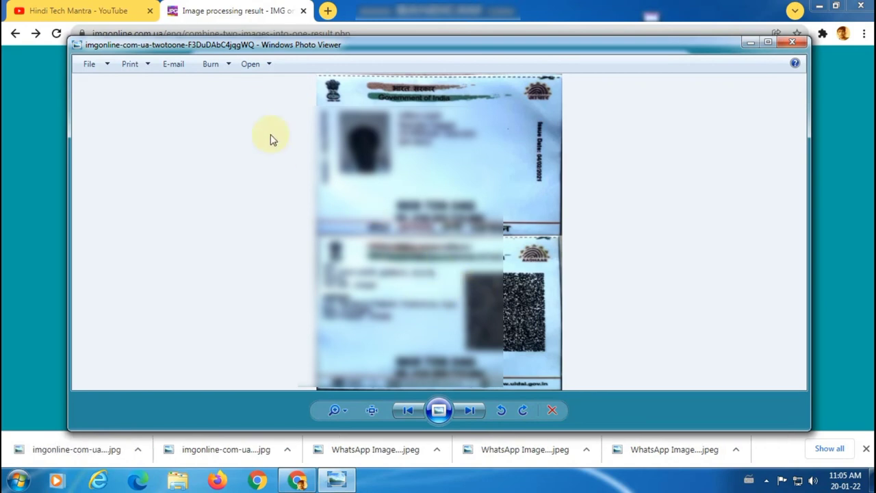
click(142, 67)
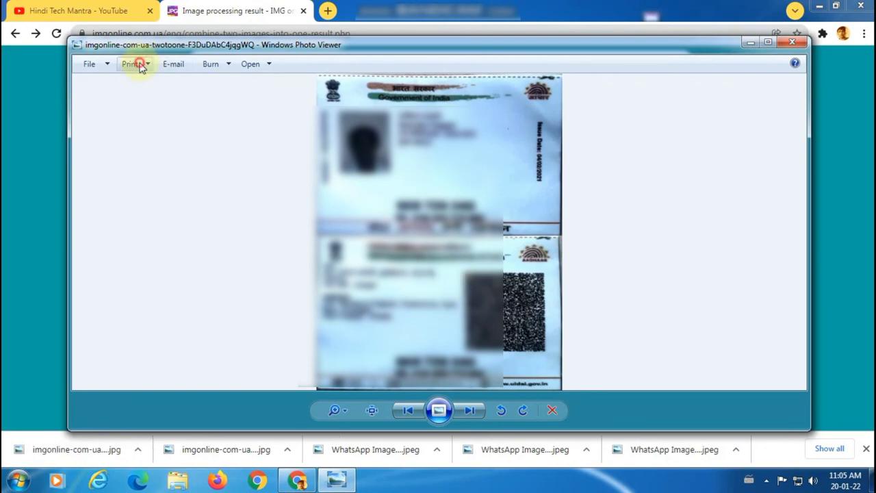
click(145, 80)
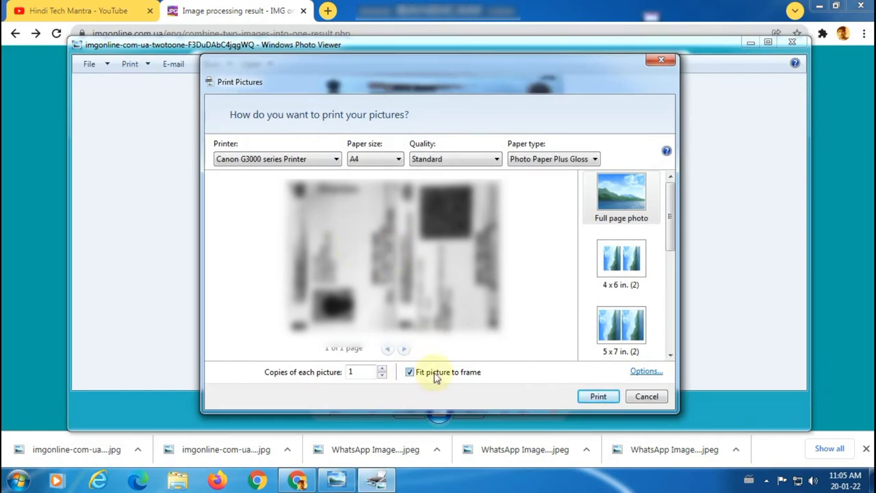
Preview the 8 x 10, 3.5 x 5 and 5 x 7 in. layouts, then cancel without printing.
scroll(621, 329, down, 2)
click(621, 294)
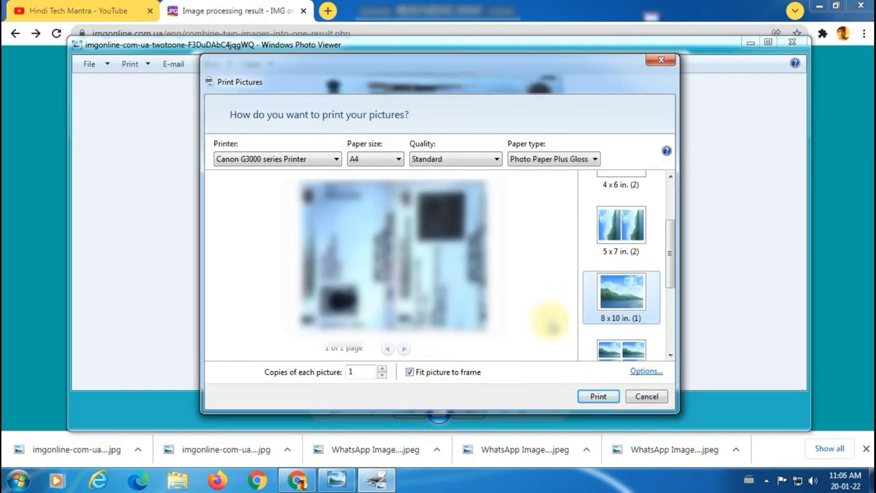
click(616, 353)
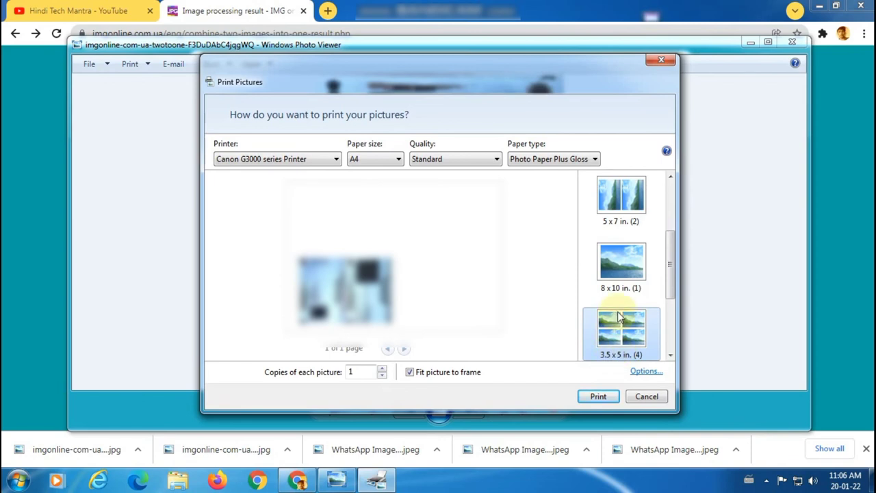
click(620, 264)
click(616, 319)
click(633, 213)
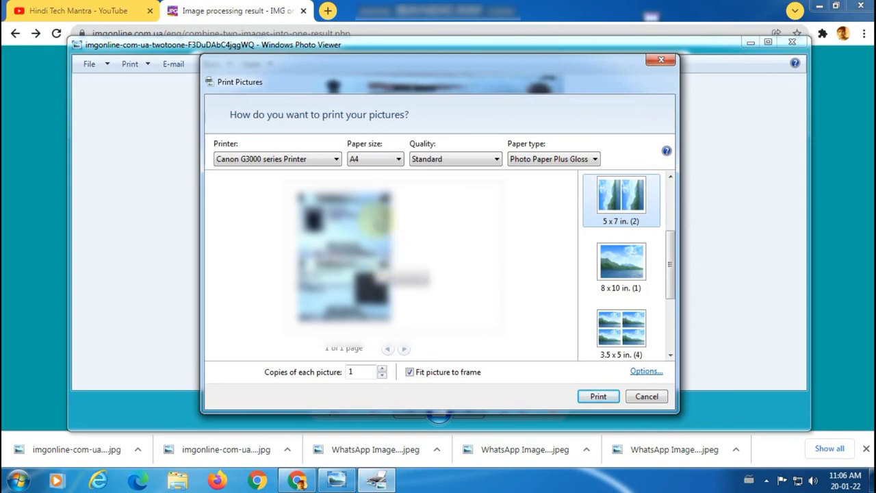
click(638, 396)
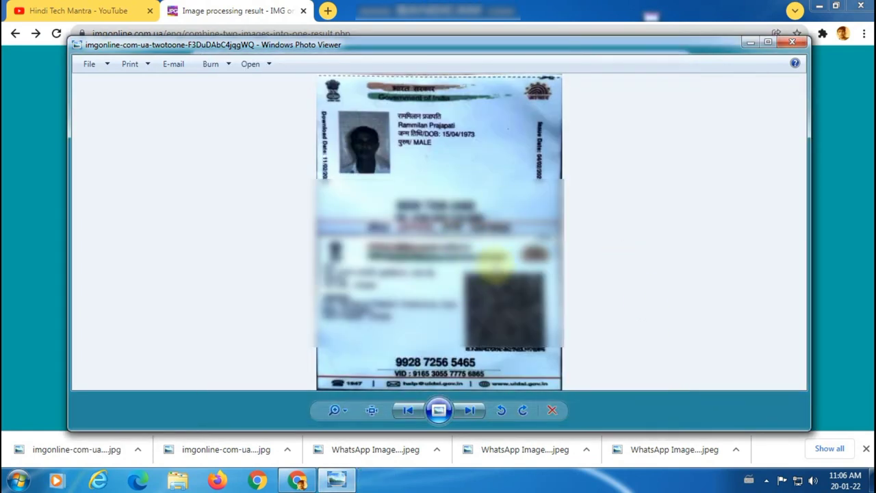